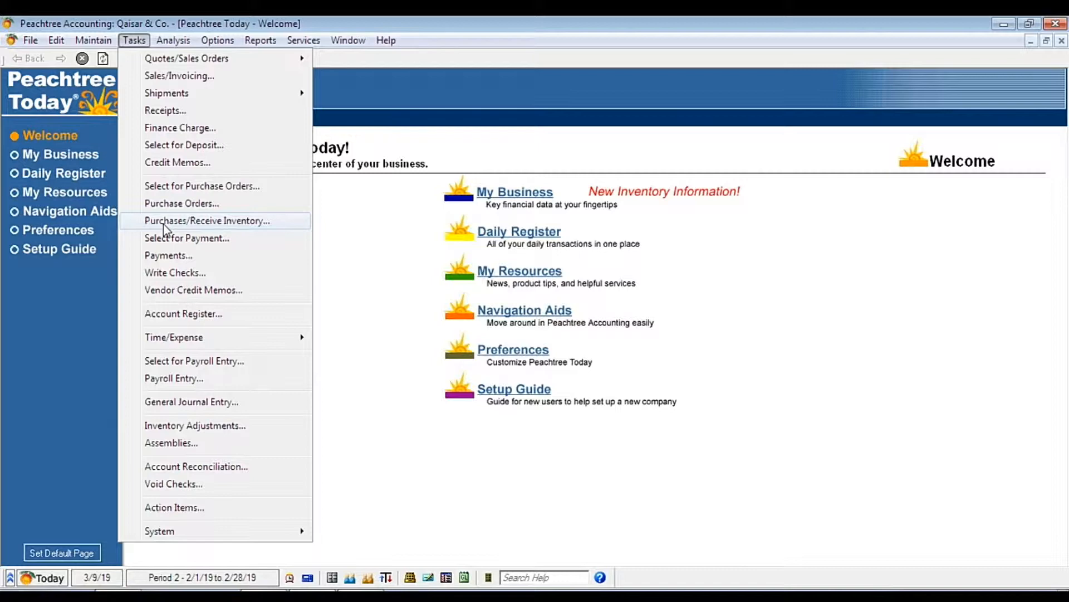
Step: Open the vendor Payments form and select Qaisar & Co. as the vendor to pay
click(162, 257)
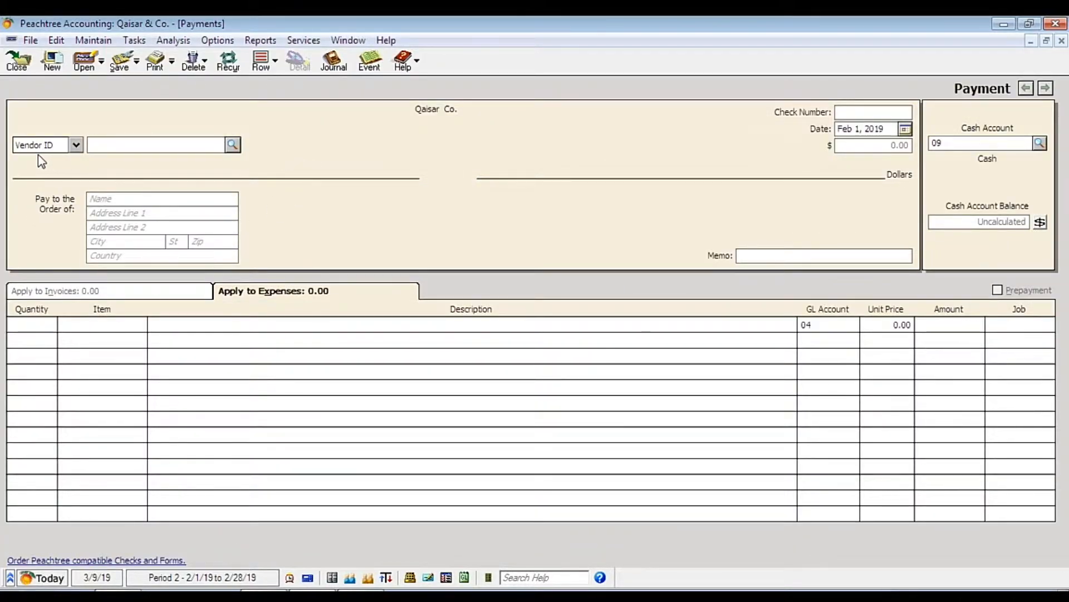
click(75, 146)
click(58, 160)
click(232, 146)
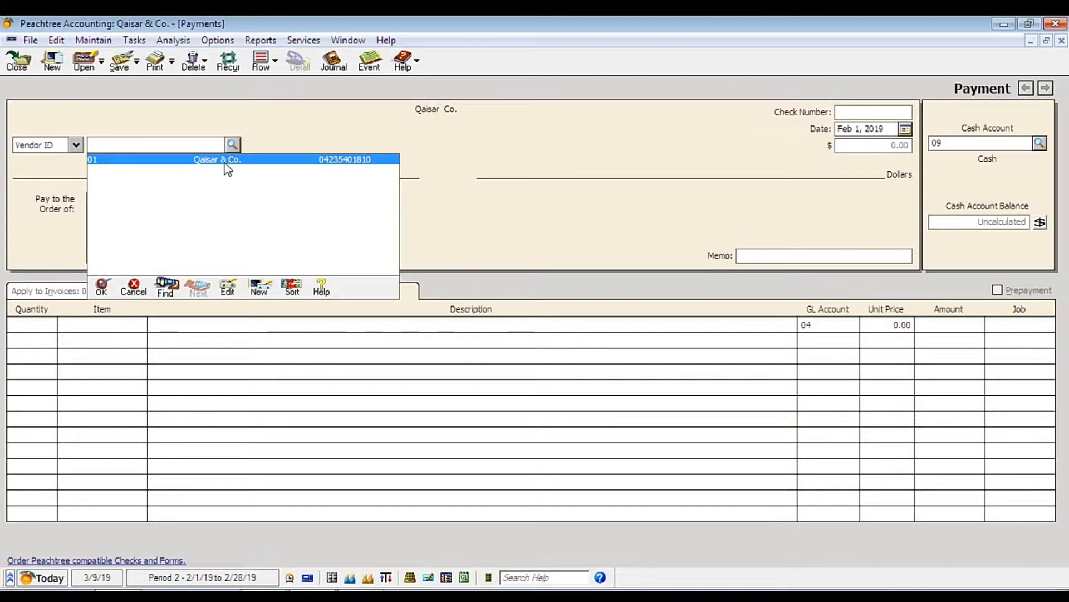
click(176, 161)
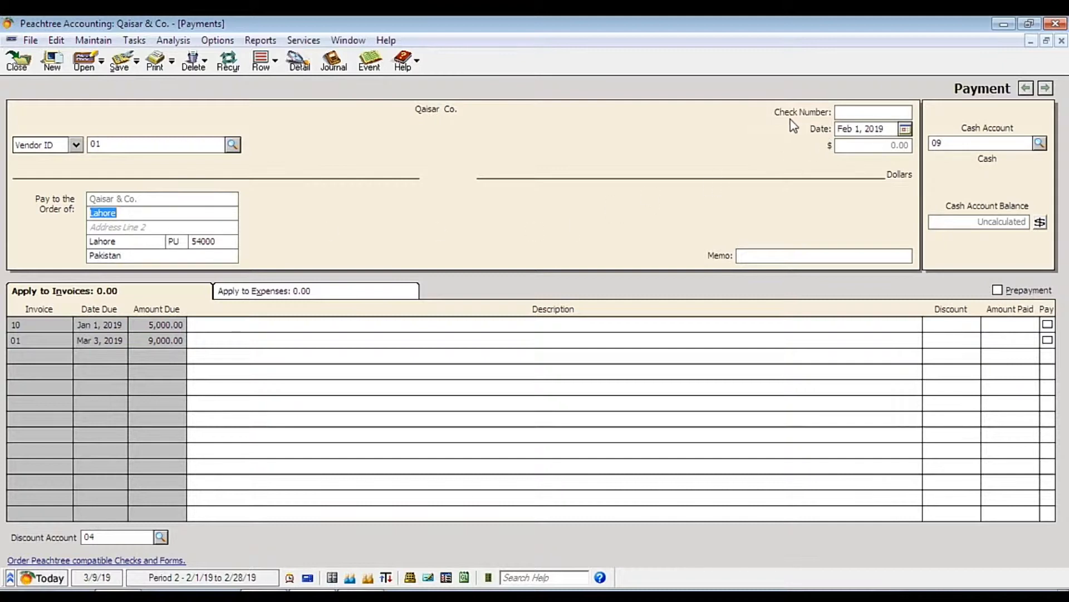
Step: Enter check number 111111 and choose the Cash account (09) as the payment's cash account
click(850, 112)
text(111111)
click(958, 144)
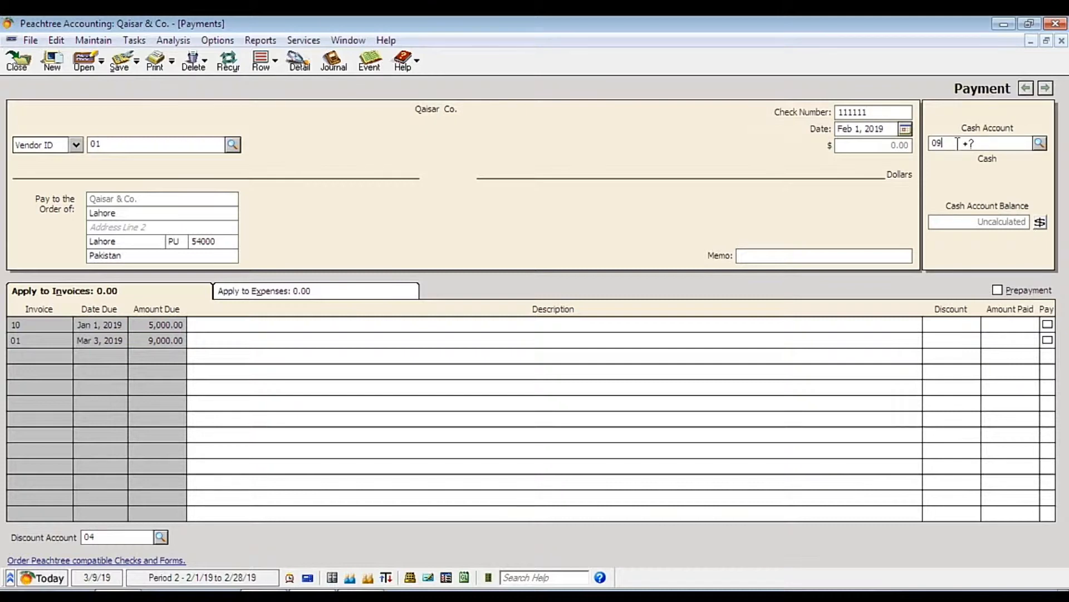
click(1039, 143)
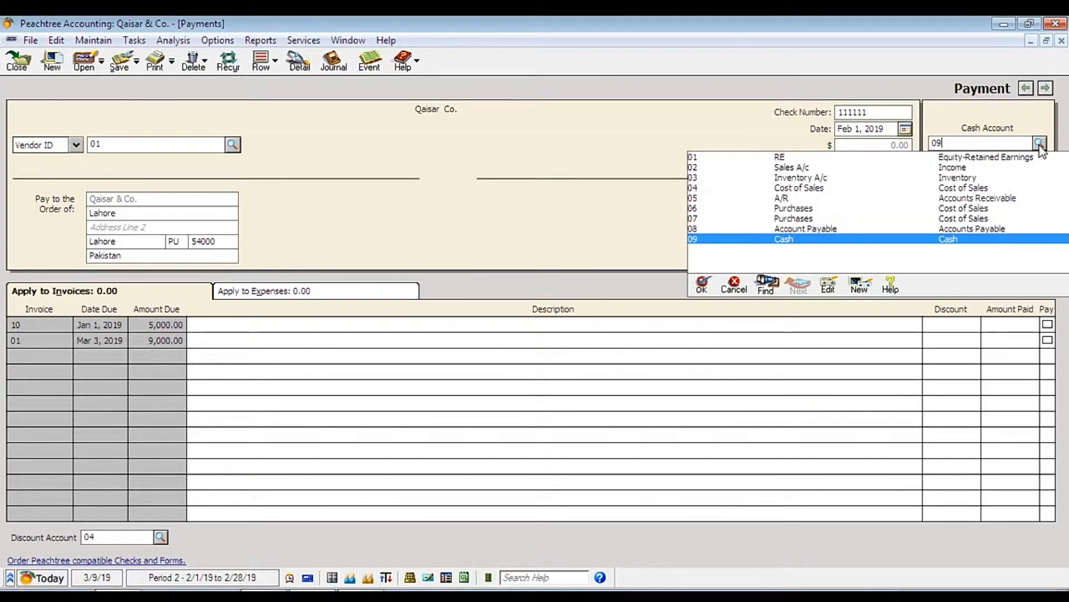
double_click(785, 242)
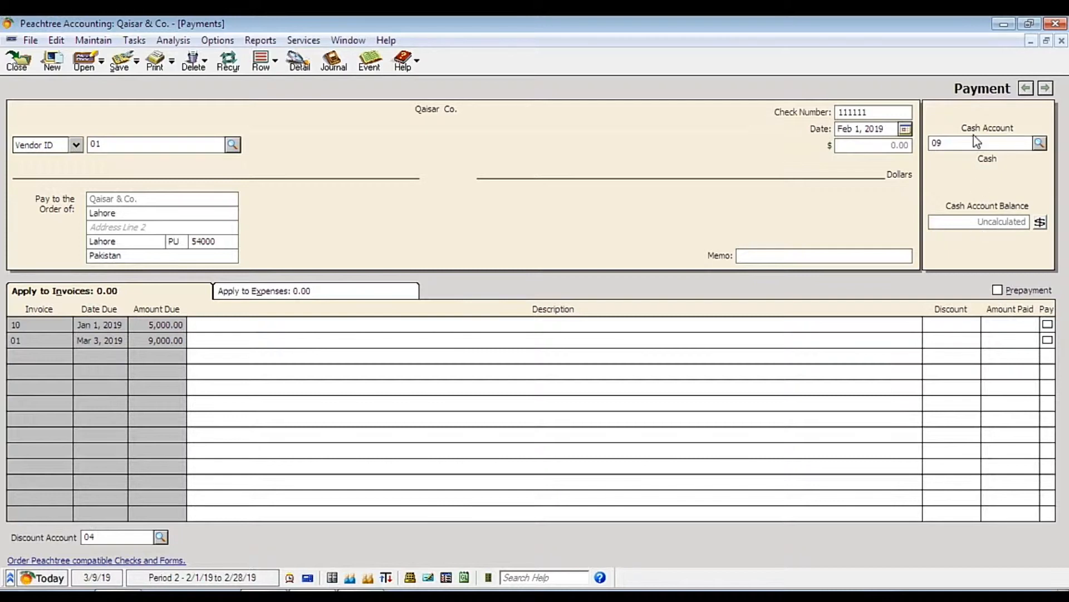
Step: Calculate the cash account balance and look over the payment's memo, expense and invoice allocation areas
click(1039, 223)
click(772, 256)
click(257, 293)
click(65, 294)
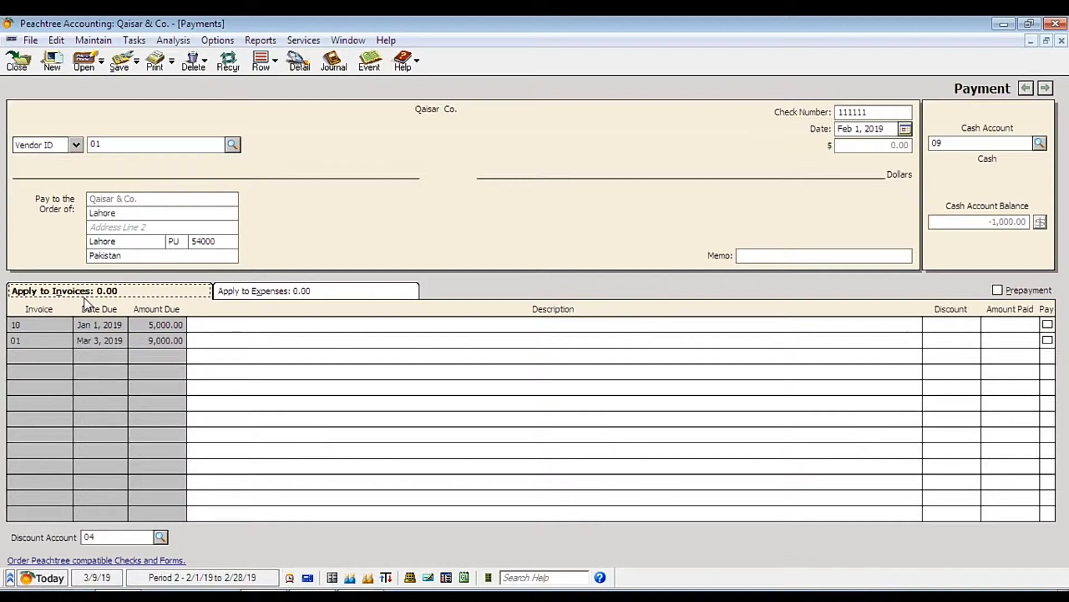
Step: Mark invoice 10, due Jan 1, 2019, for payment
click(40, 326)
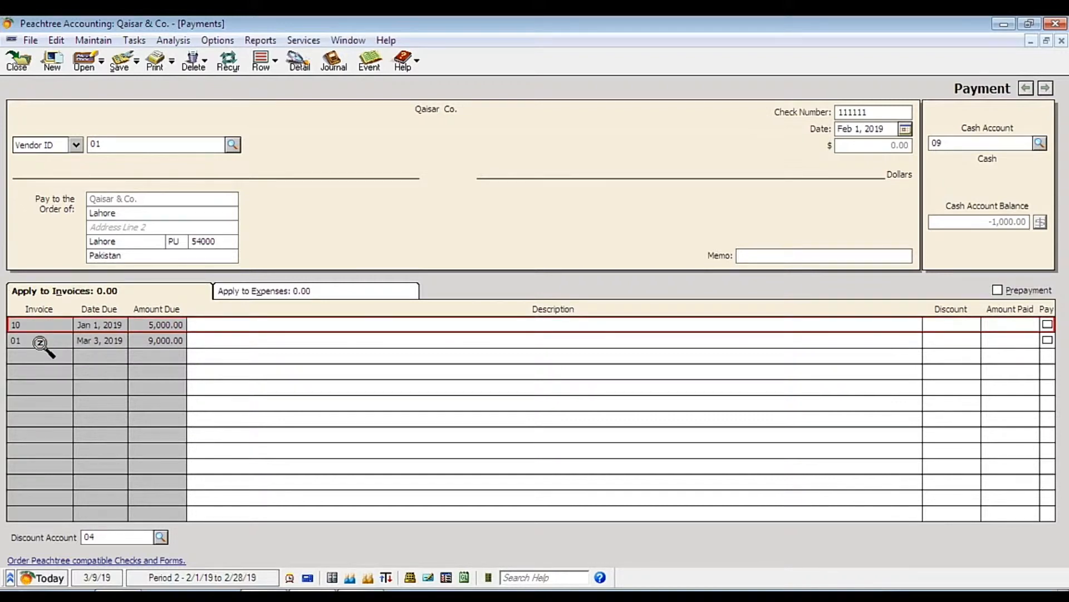
click(40, 343)
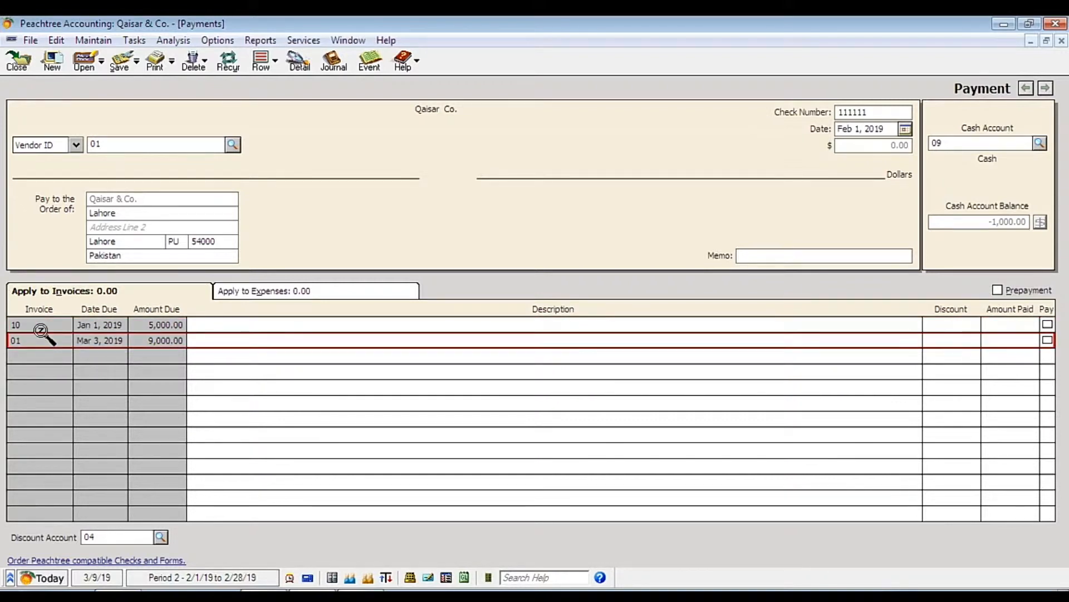
click(41, 329)
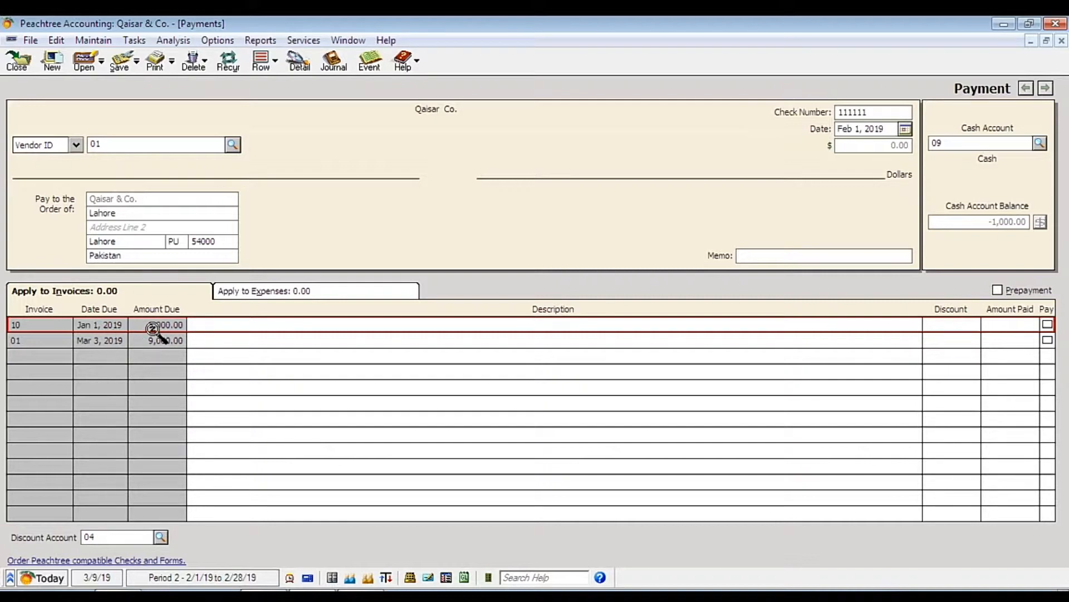
click(222, 324)
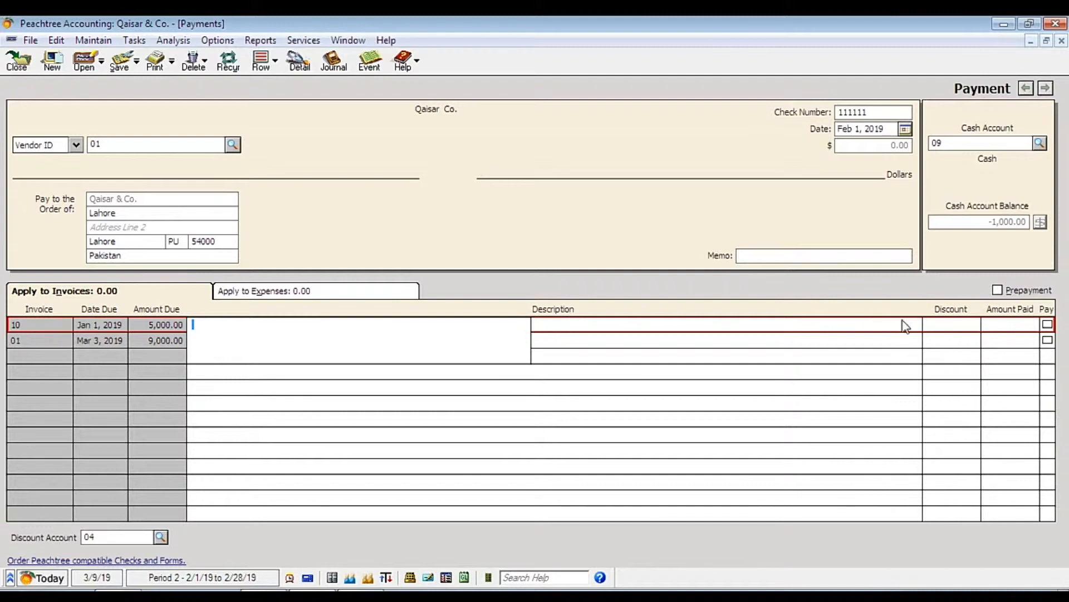
click(941, 324)
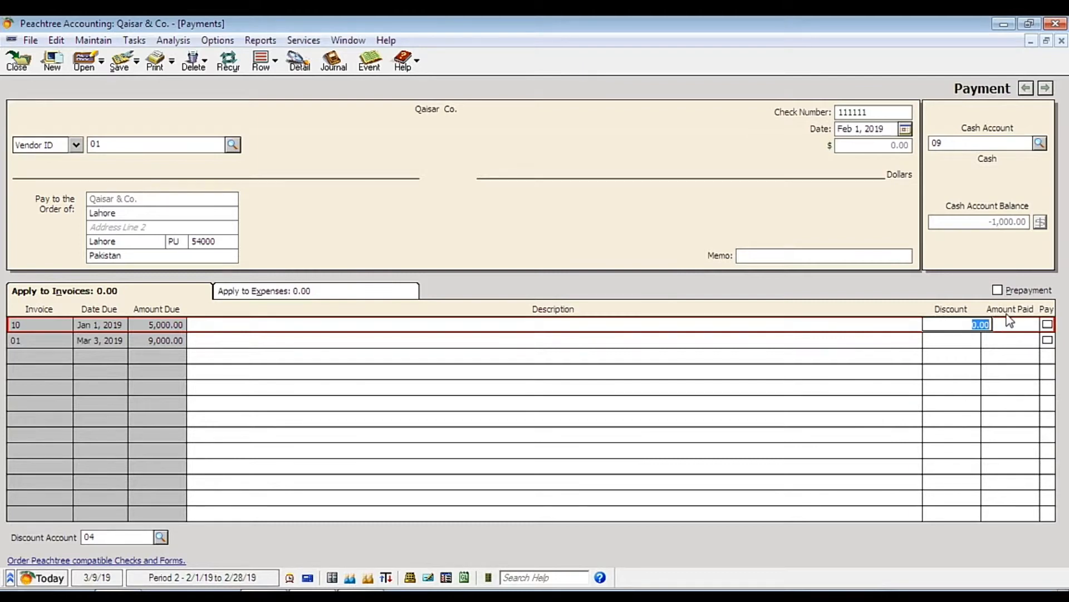
click(1048, 328)
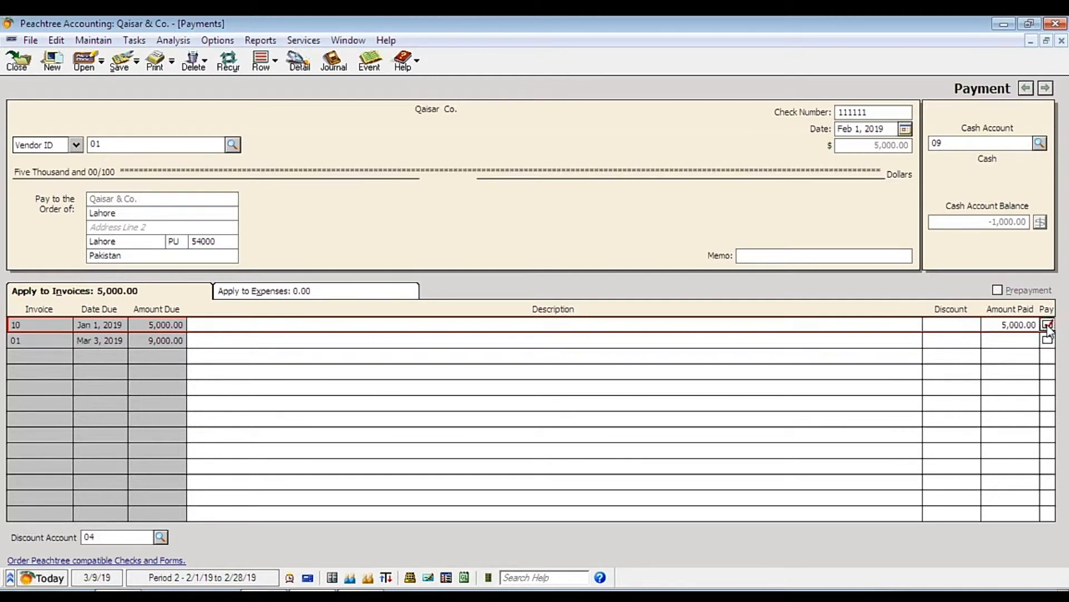
Step: Set the amount paid on invoice 10 to 3,000.00 as a partial payment
click(1006, 324)
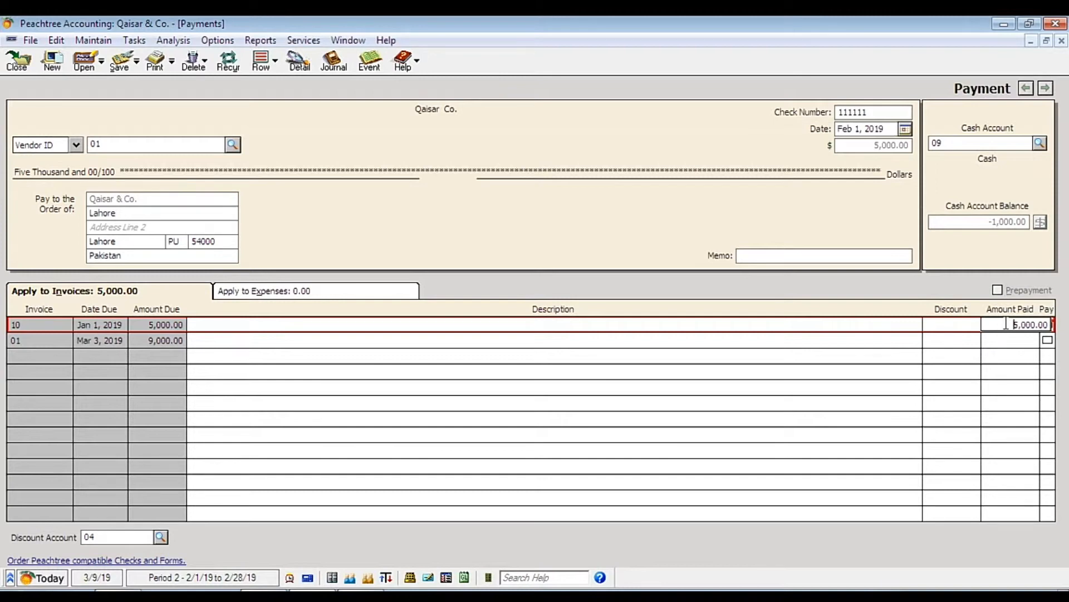
text(.....)
key(BackSpace)
key(BackSpace)
key(BackSpace)
key(BackSpace)
key(BackSpace)
key(Delete)
text(3)
key(Tab)
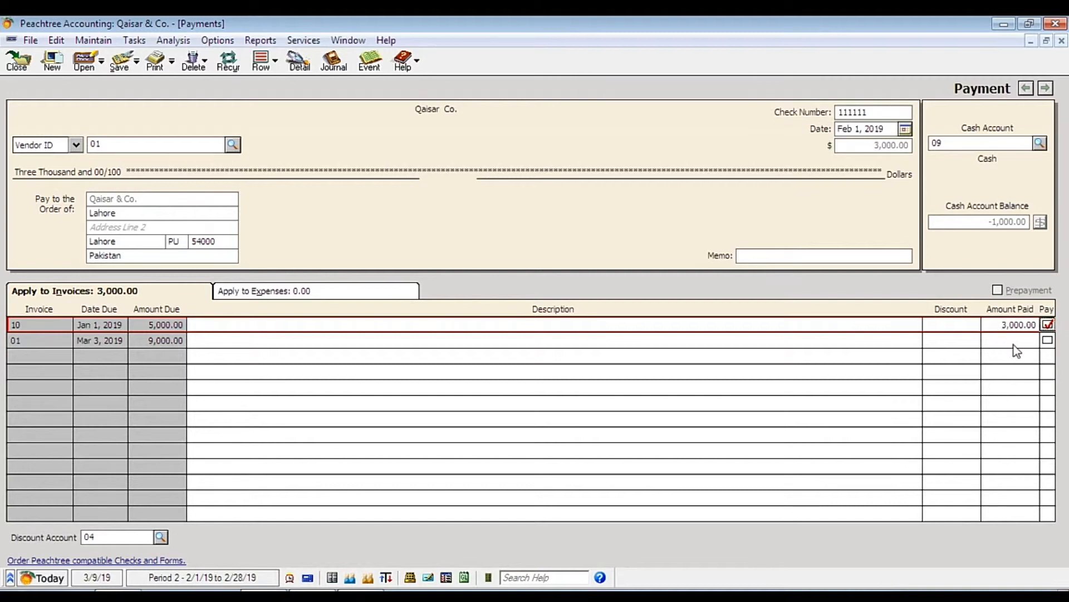
Step: Mark invoice 01, due Mar 3, 2019, for full payment and save the payment
click(1047, 339)
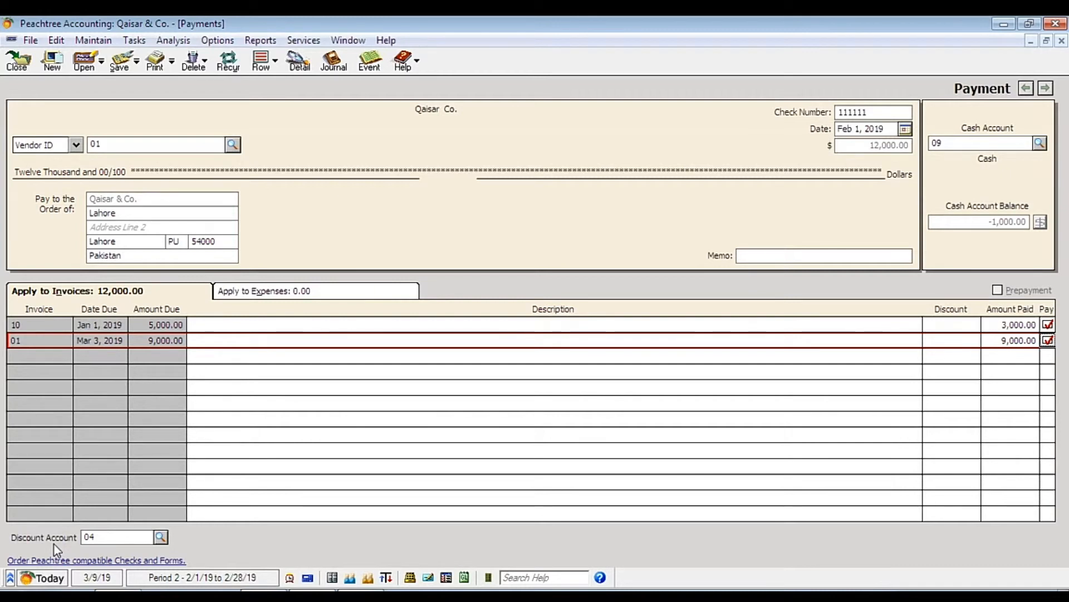
click(119, 62)
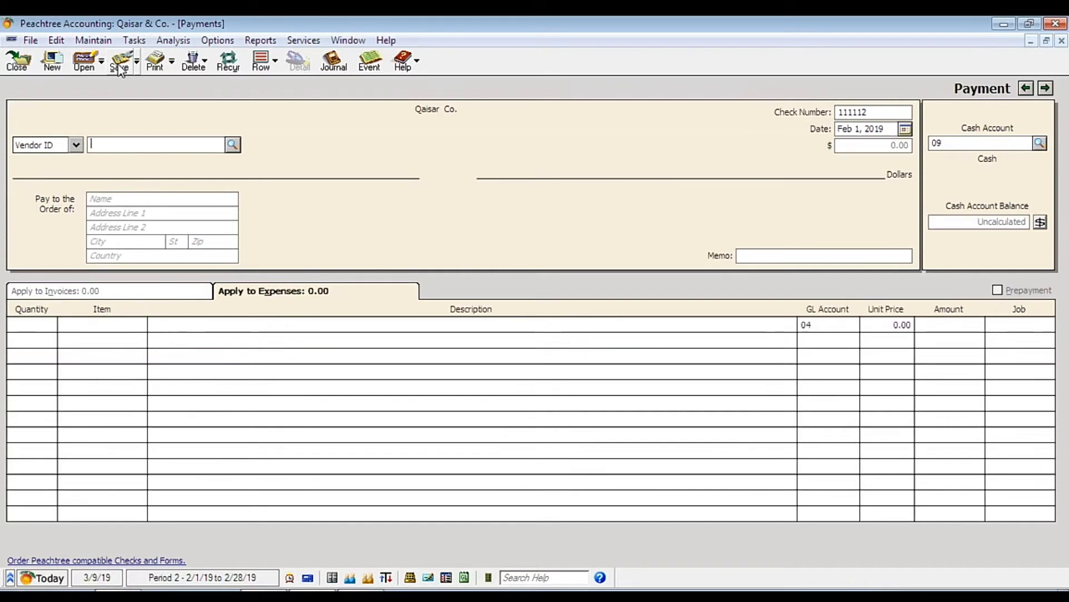
Step: Select Qaisar & Co. as the vendor on the new blank payment to list its open invoices
click(233, 145)
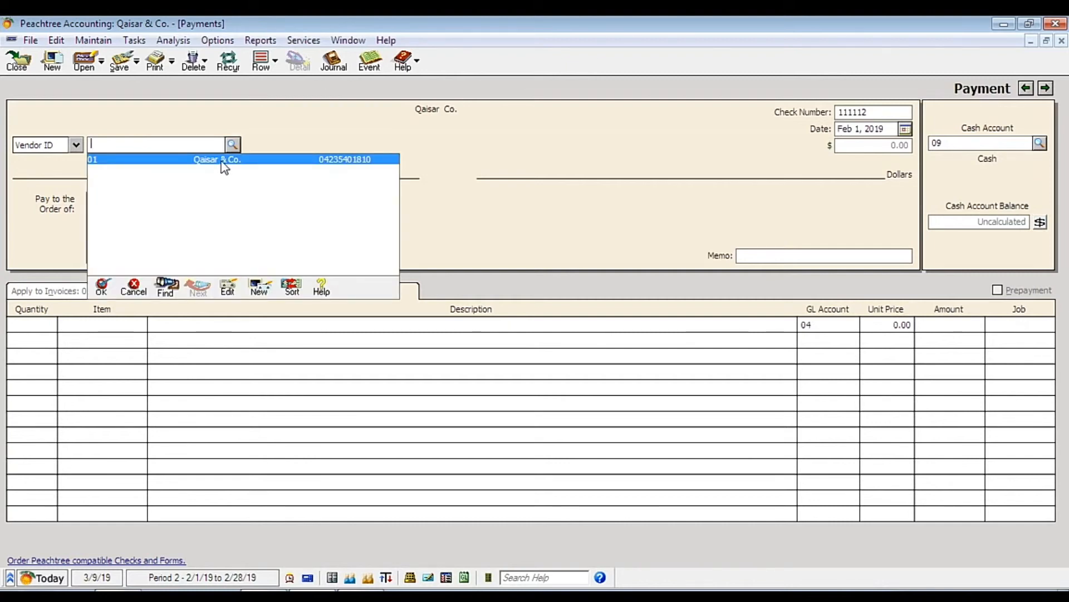
double_click(220, 162)
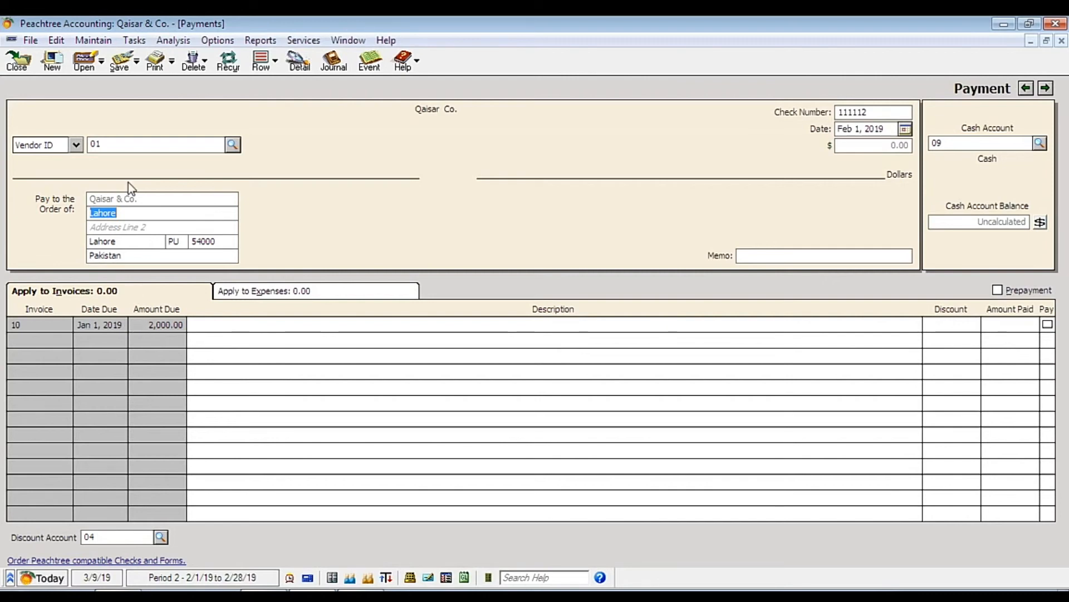
Step: Save the new payment without applying any invoice and open the saved payment with check number 111111
click(84, 64)
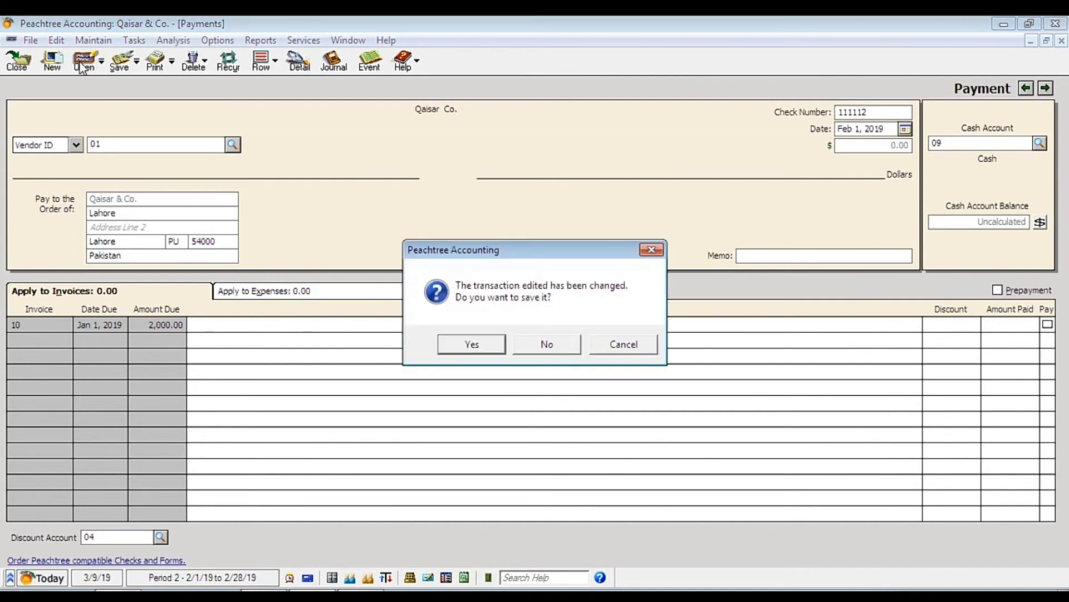
click(472, 344)
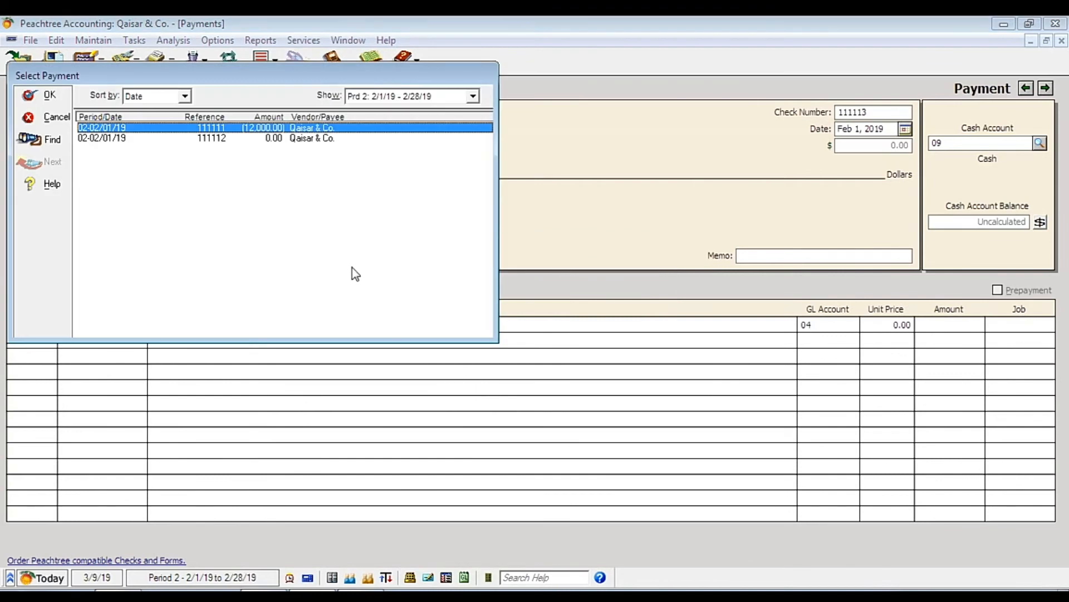
double_click(222, 128)
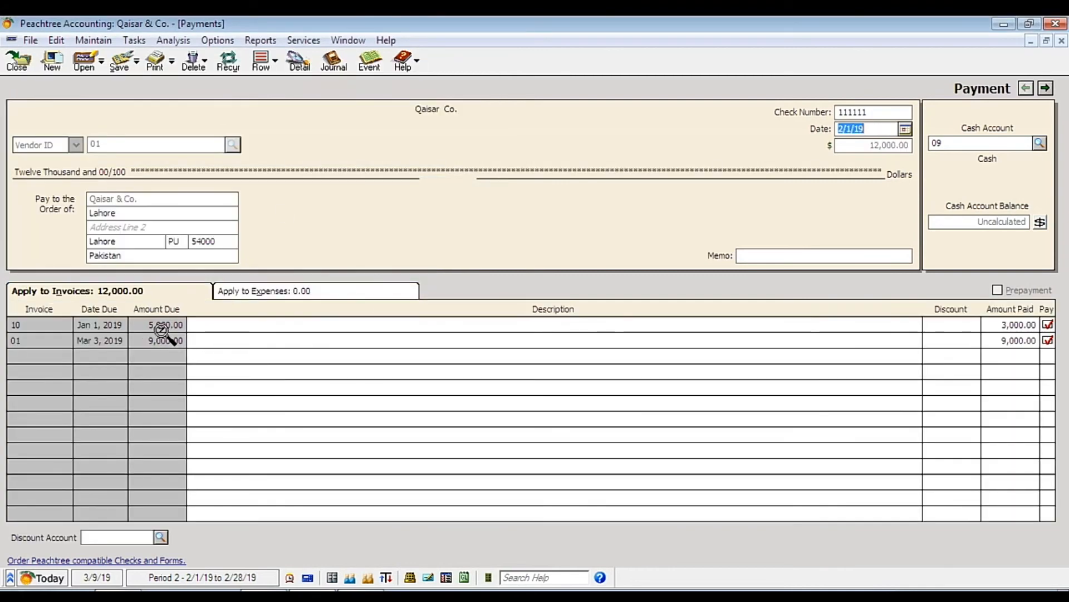